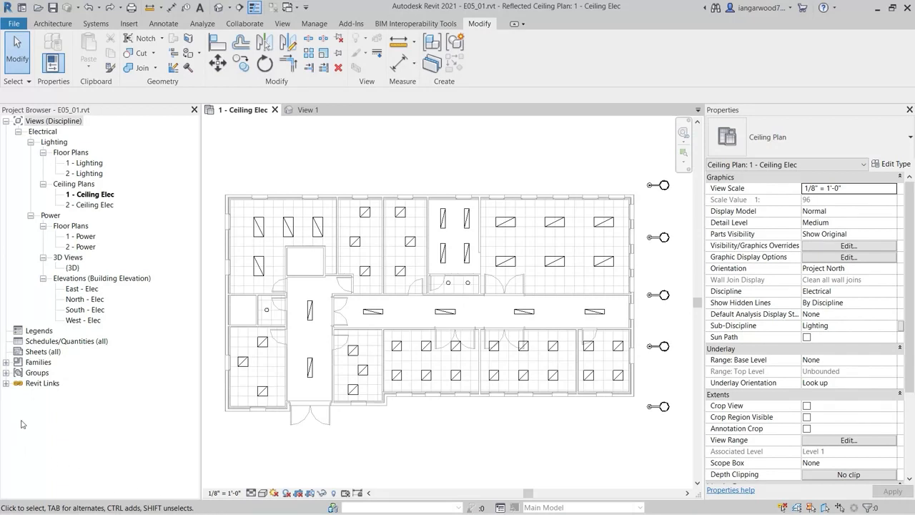
- Change the 2x2 fixtures in the three southeast rooms of the 1 - Ceiling Elec plan to Custom Lighting Fixture 2x2 - 120, disconnecting them from their circuit
{"action": "left_click", "coordinate": [95, 194]}
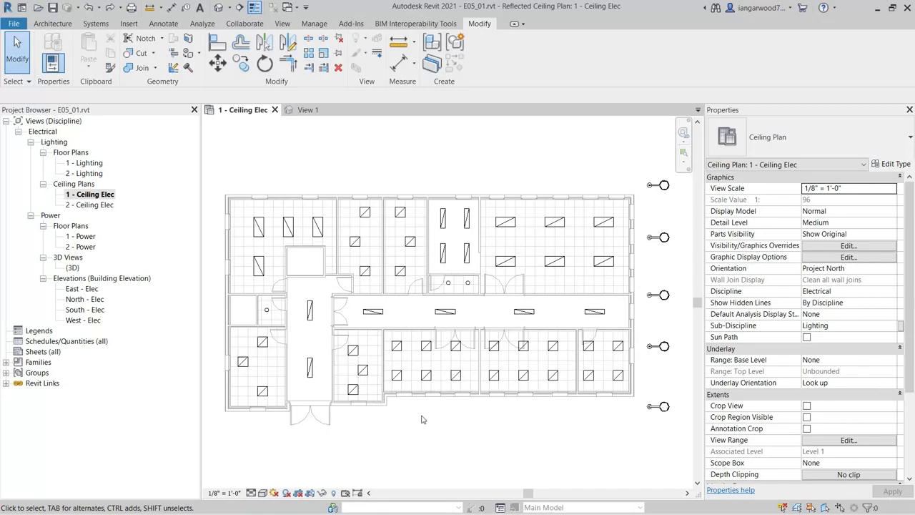
{"action": "left_click_drag", "start_coordinate": [386, 414], "coordinate": [630, 336]}
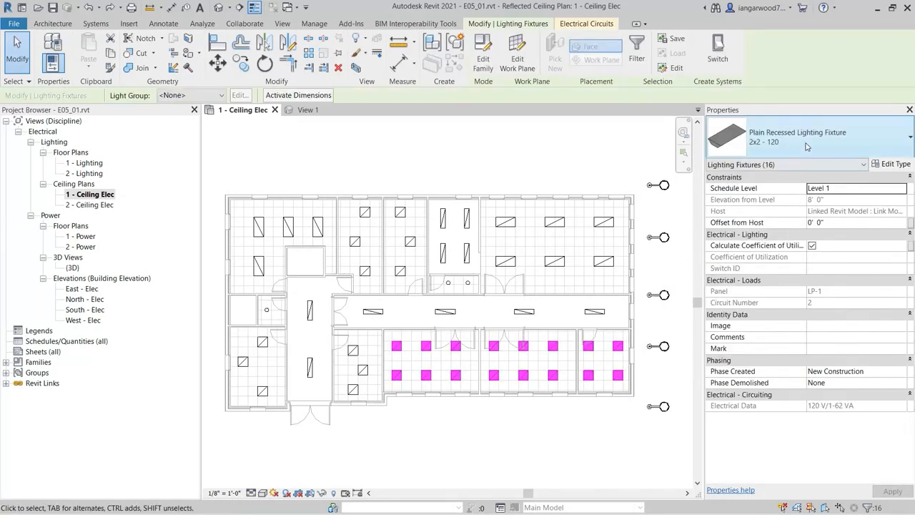
{"action": "left_click", "coordinate": [906, 140]}
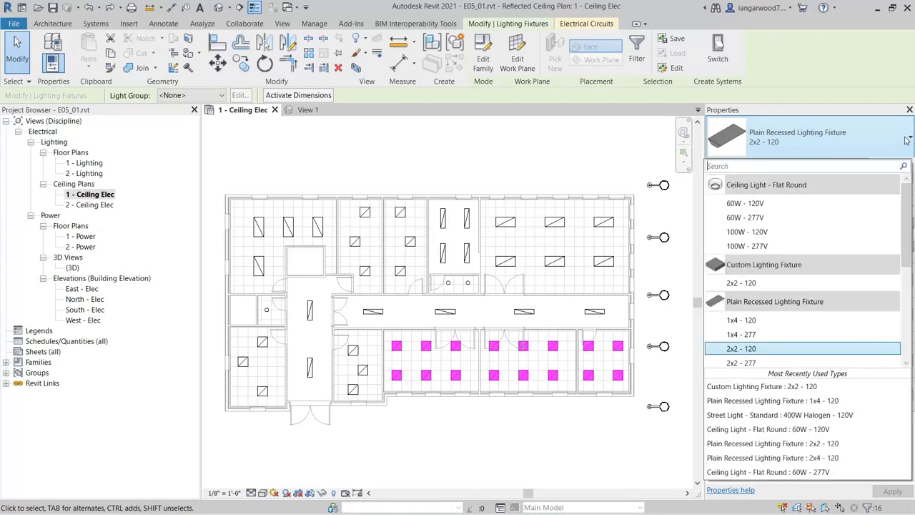
{"action": "left_click", "coordinate": [743, 283]}
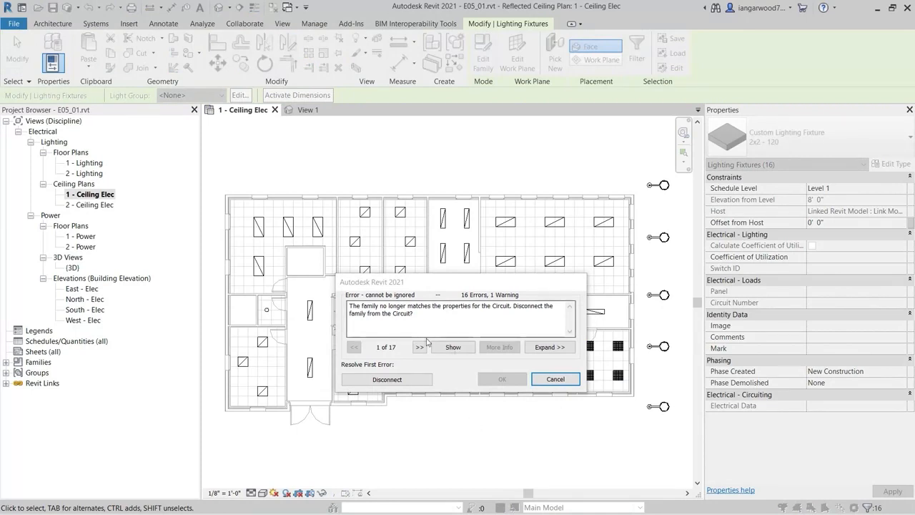
{"action": "left_click", "coordinate": [401, 380]}
{"action": "left_click", "coordinate": [455, 431]}
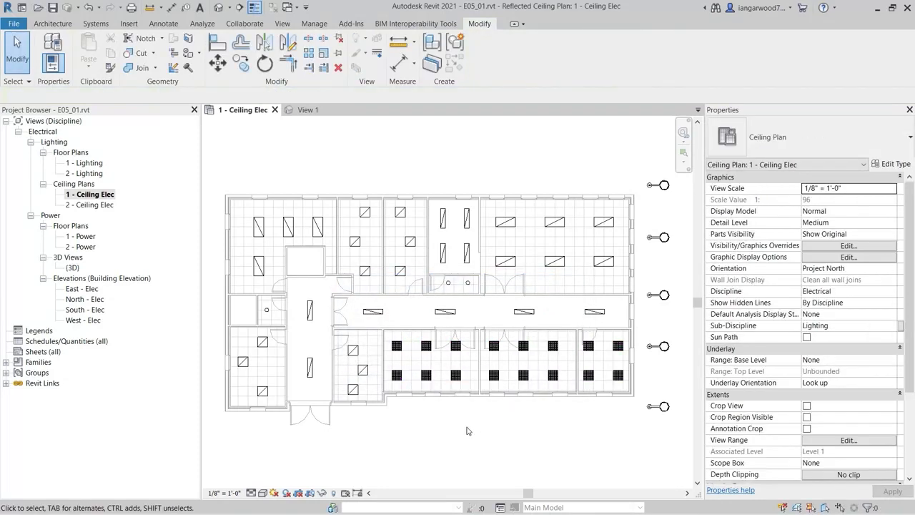
- Open the Custom Lighting Fixture family for editing from one of the swapped fixtures
{"action": "left_click", "coordinate": [494, 375]}
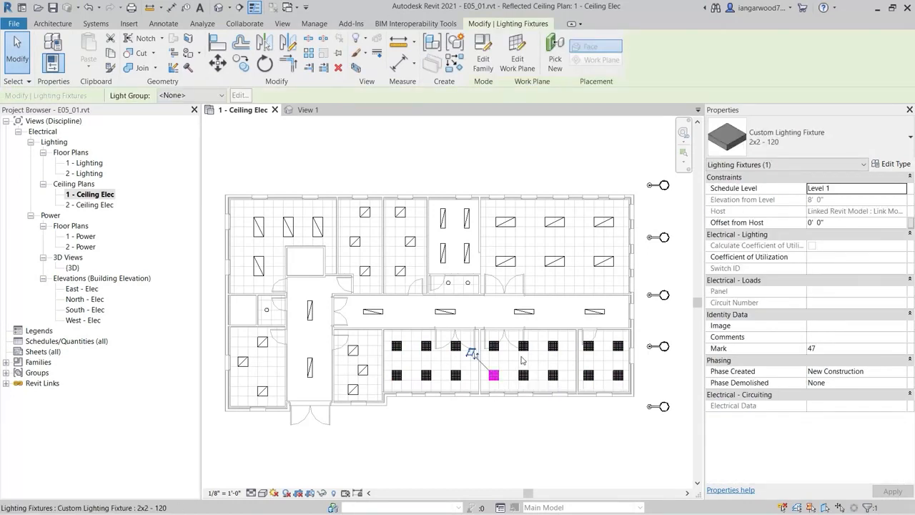
{"action": "left_click", "coordinate": [483, 64]}
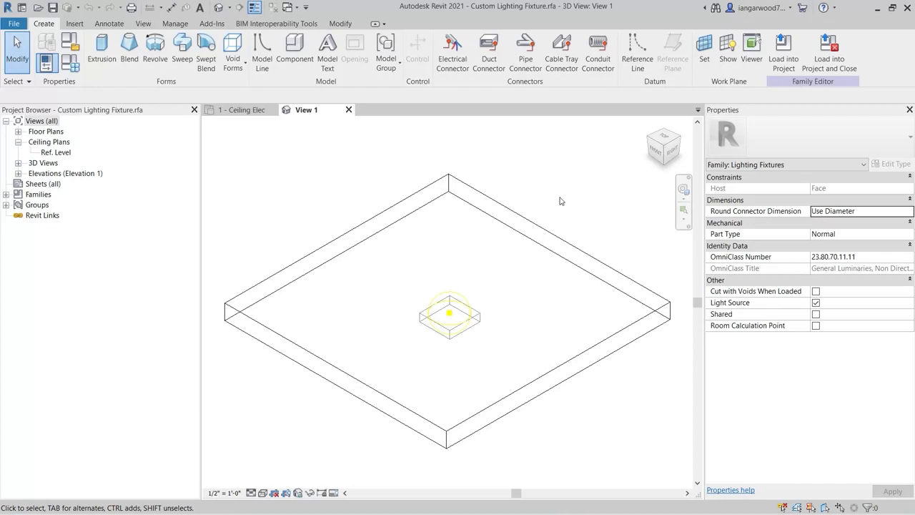
- Review the voltage definitions and distribution systems in the project's Electrical Settings
{"action": "left_click", "coordinate": [252, 112]}
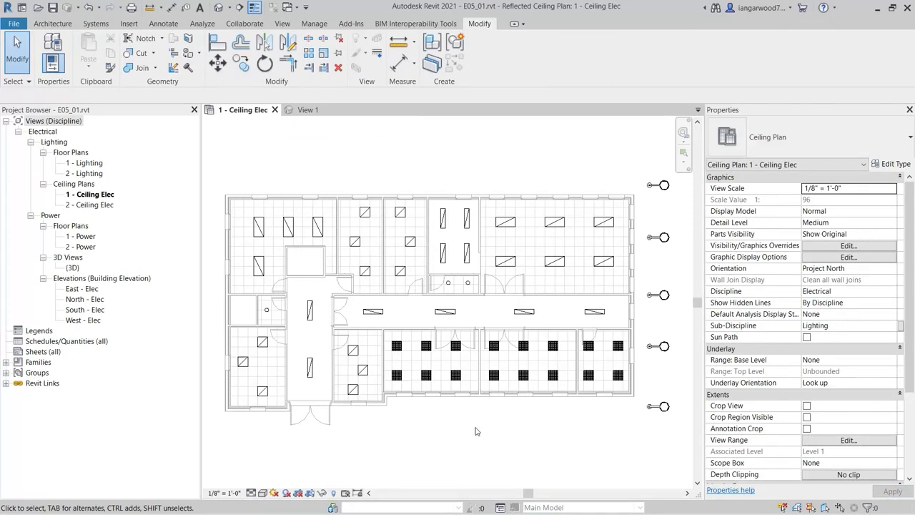
{"action": "key", "text": "e"}
{"action": "key", "text": "s"}
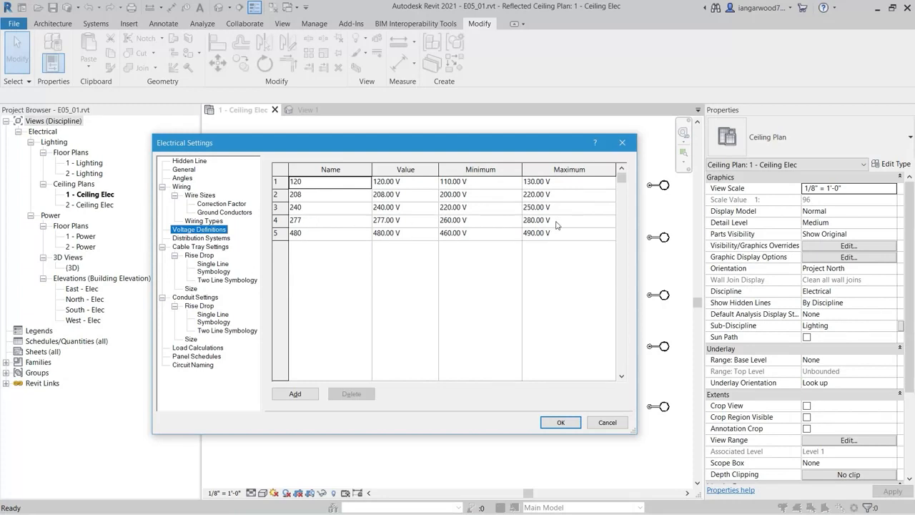
{"action": "left_click", "coordinate": [226, 242]}
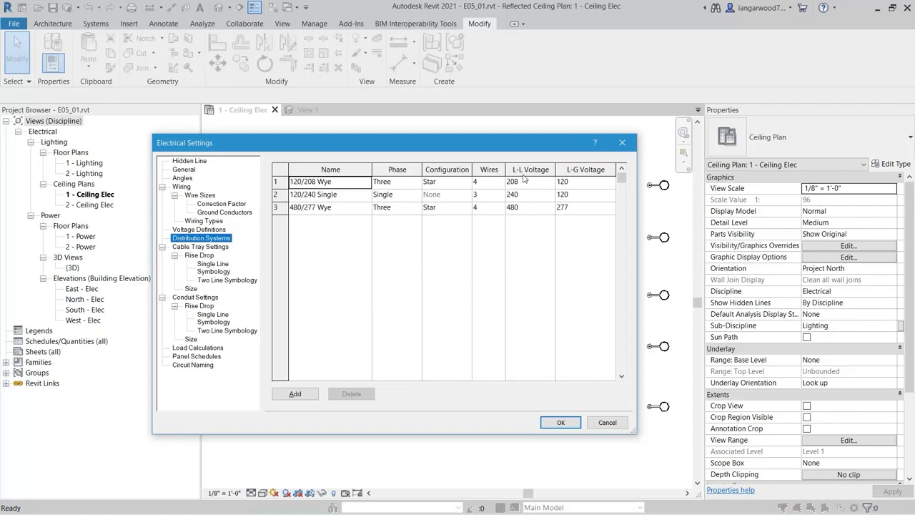
{"action": "left_click", "coordinate": [565, 423]}
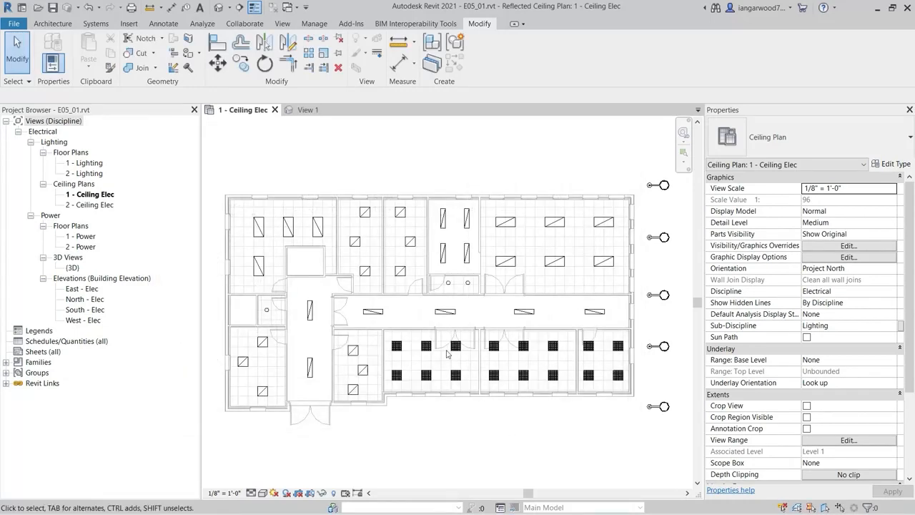
- Place a Power - Unbalanced electrical connector on the face of the small box at the center of the Custom Lighting Fixture family
{"action": "left_click", "coordinate": [307, 110]}
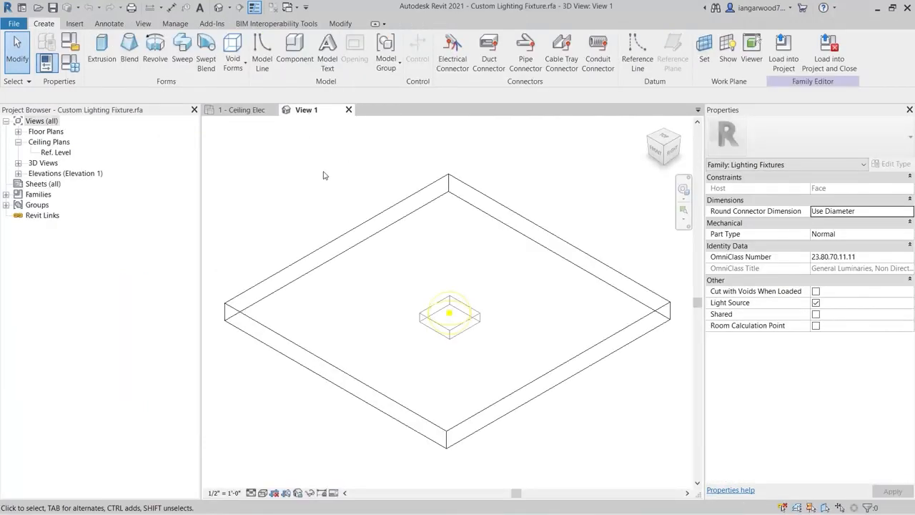
{"action": "left_click", "coordinate": [454, 58]}
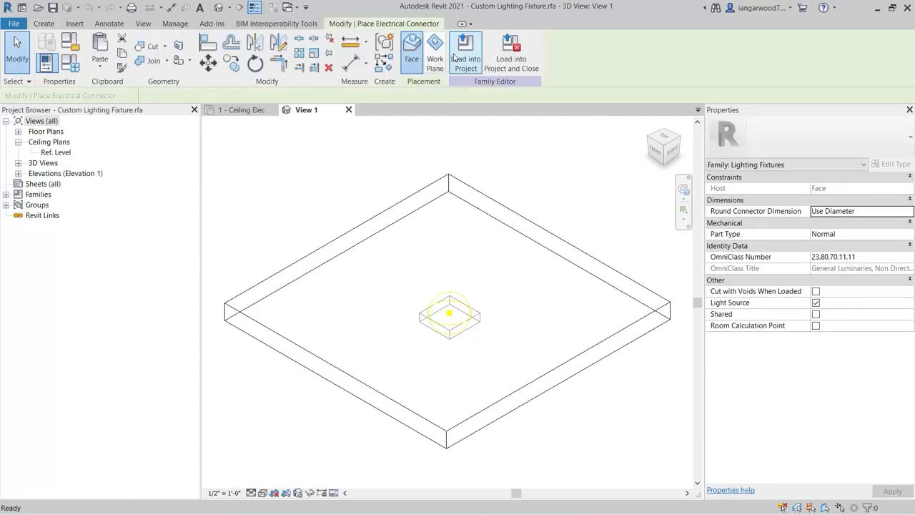
{"action": "left_click", "coordinate": [473, 329]}
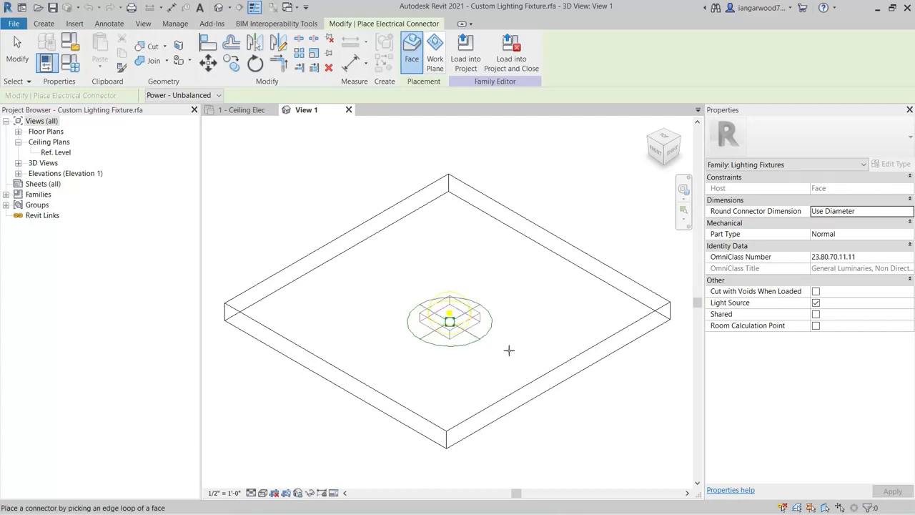
{"action": "key", "text": "Escape"}
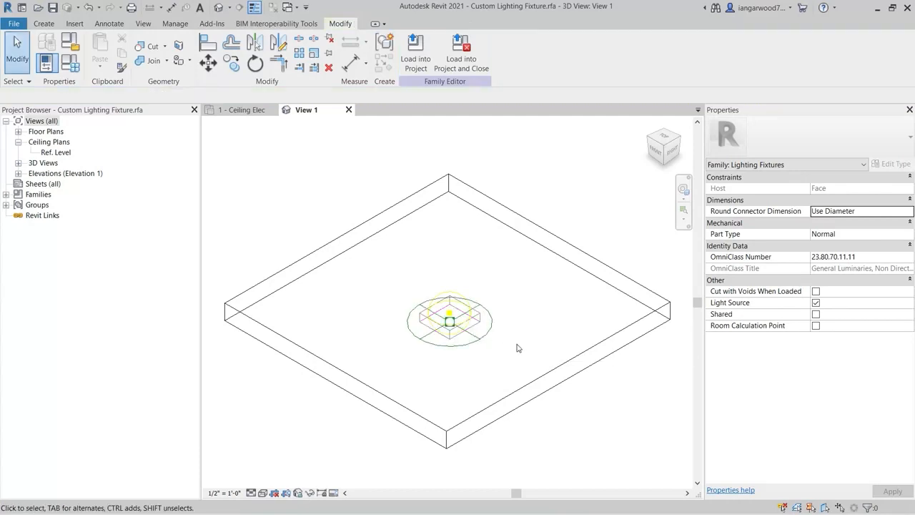
- Associate the electrical connector's load classification with the Load Classification family parameter
{"action": "left_click", "coordinate": [486, 337]}
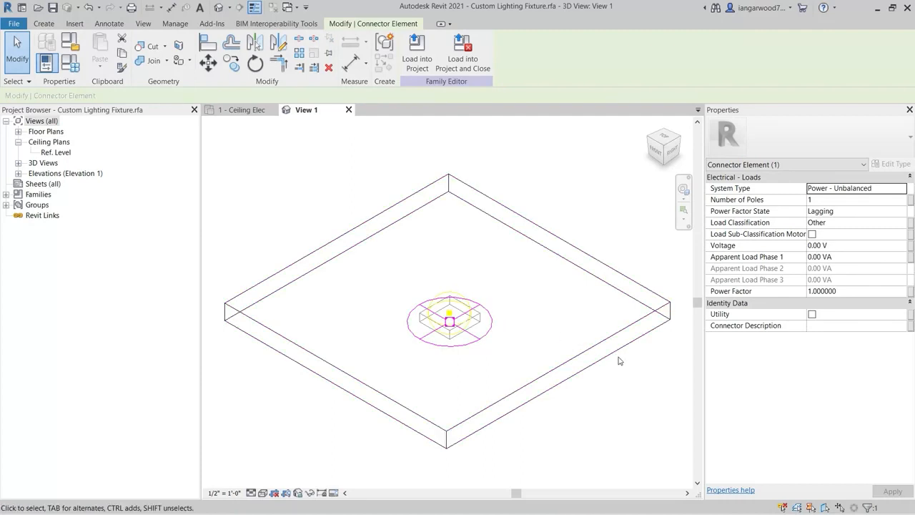
{"action": "left_click", "coordinate": [911, 226]}
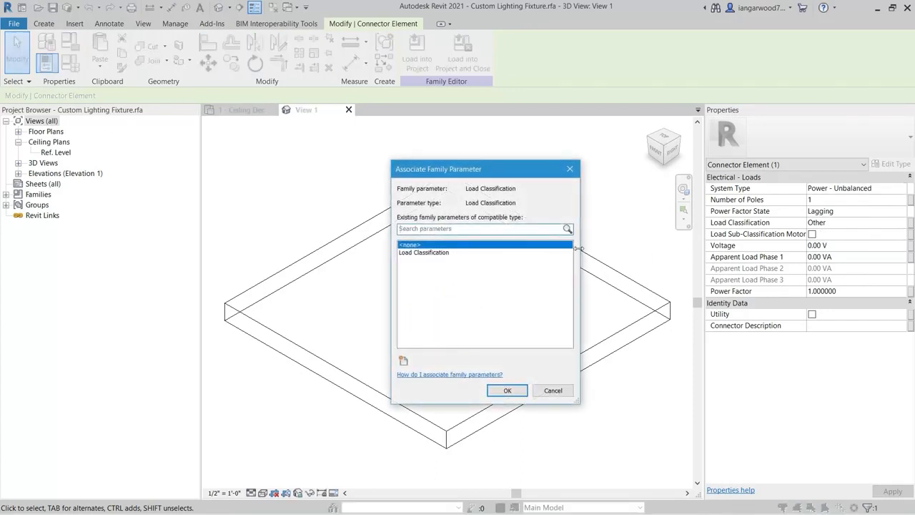
{"action": "left_click", "coordinate": [446, 254]}
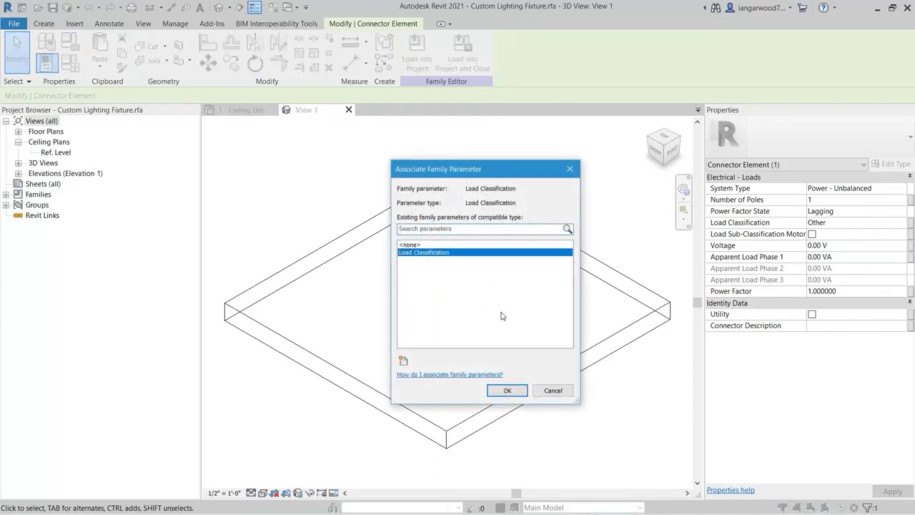
{"action": "left_click", "coordinate": [507, 391]}
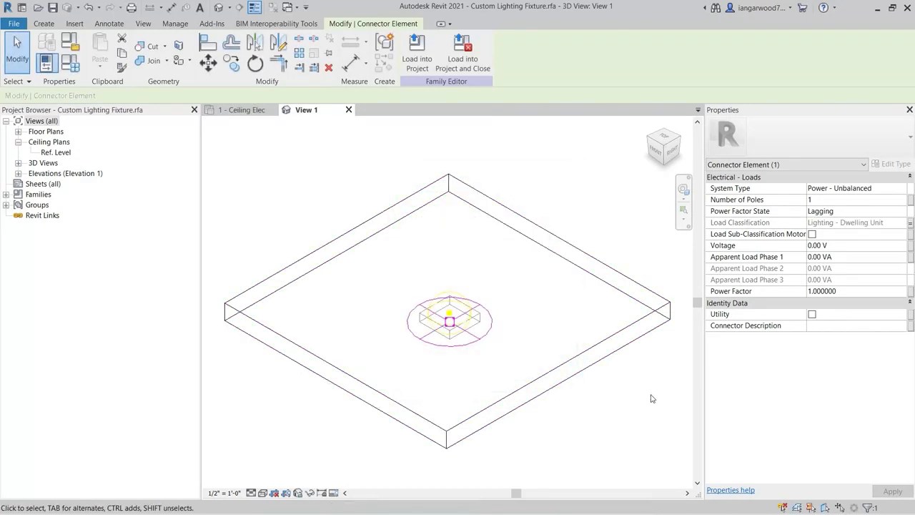
- Associate the connector's voltage with the Ballast Voltage parameter and its Apparent Load Phase 1 with the Apparent Load parameter
{"action": "left_click", "coordinate": [909, 246]}
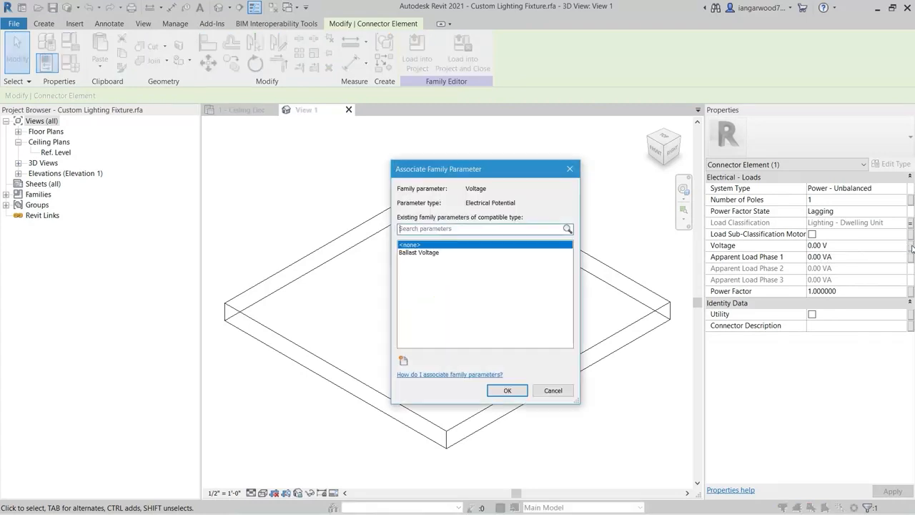
{"action": "left_click", "coordinate": [437, 253]}
{"action": "left_click", "coordinate": [507, 389]}
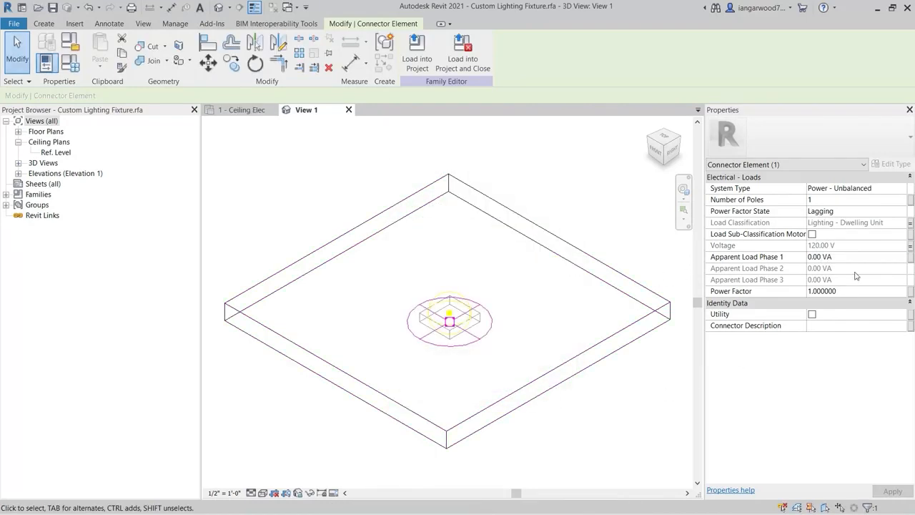
{"action": "left_click", "coordinate": [910, 258]}
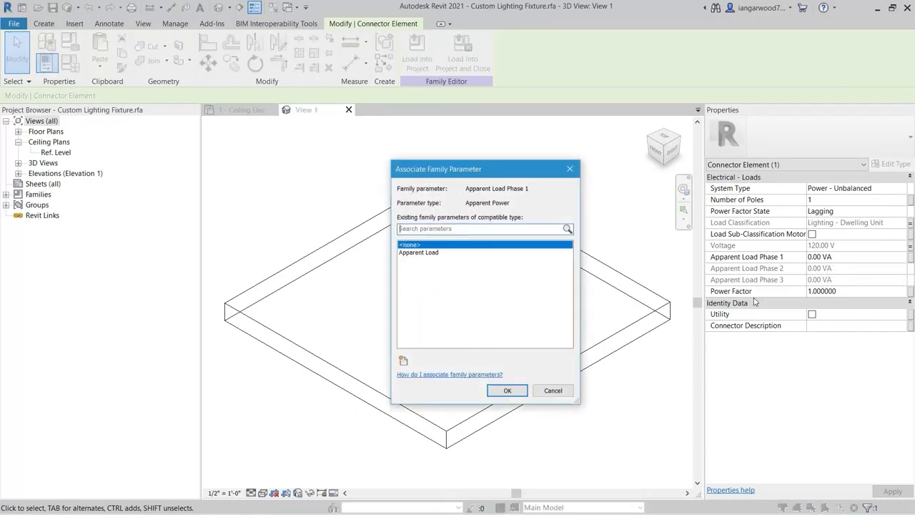
{"action": "left_click", "coordinate": [418, 254]}
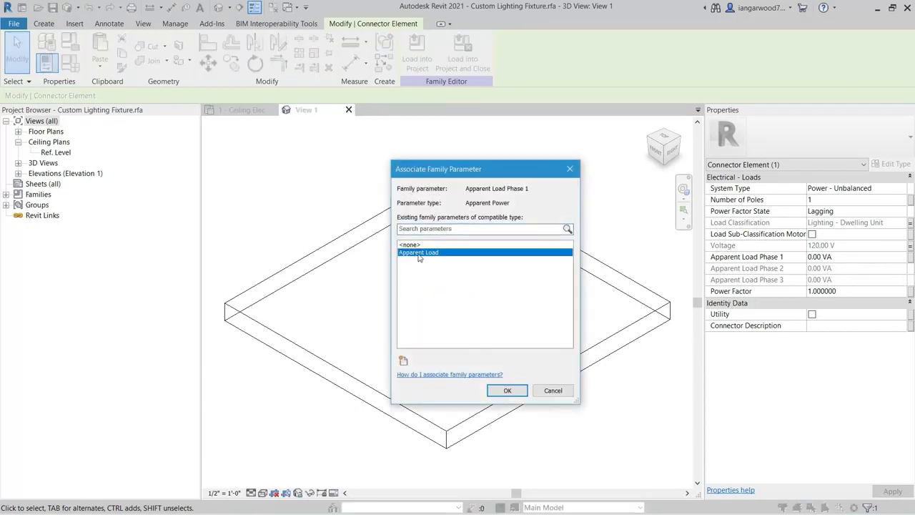
{"action": "left_click", "coordinate": [508, 390]}
{"action": "left_click", "coordinate": [649, 406]}
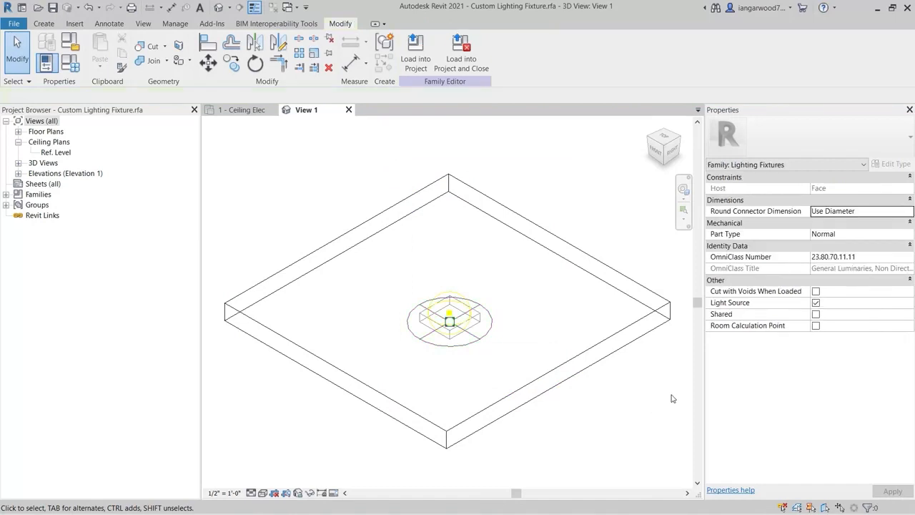
- Set the electrical connector's power factor to 0.95
{"action": "left_click", "coordinate": [465, 344]}
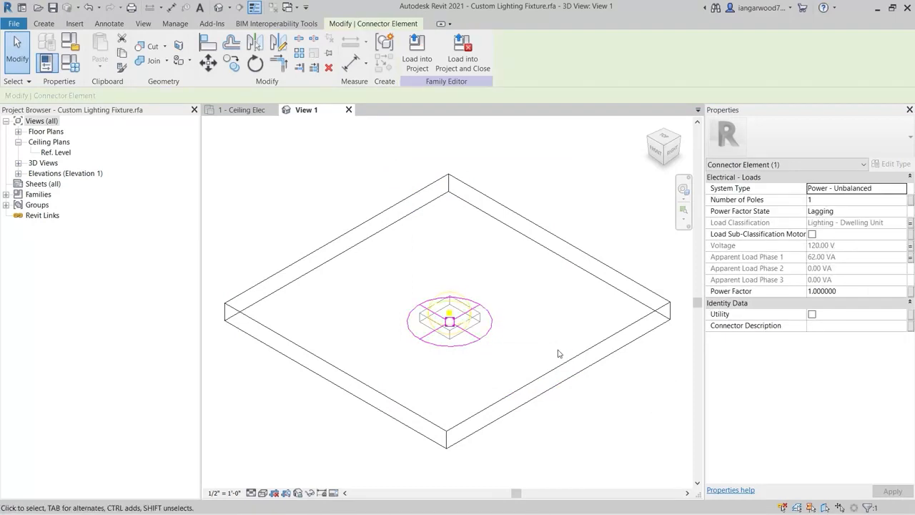
{"action": "left_click", "coordinate": [854, 293]}
{"action": "type", "text": "0.95"}
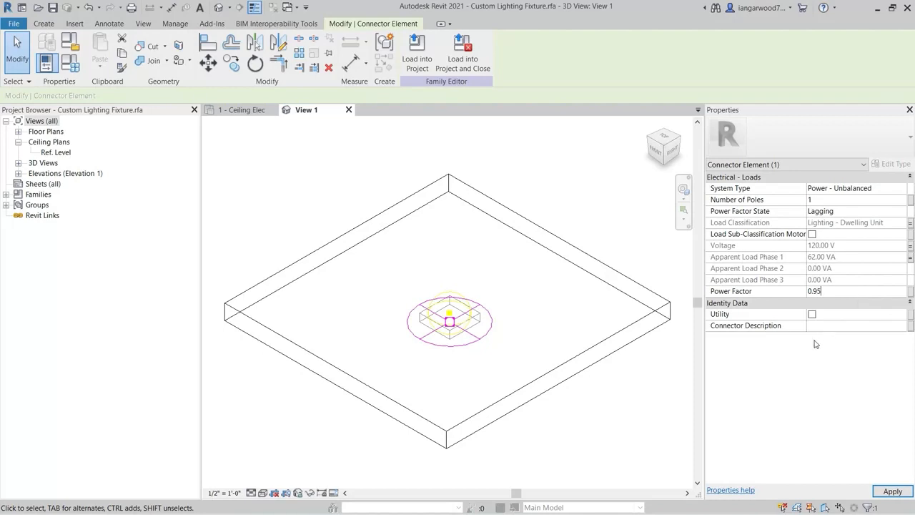
{"action": "left_click", "coordinate": [639, 405]}
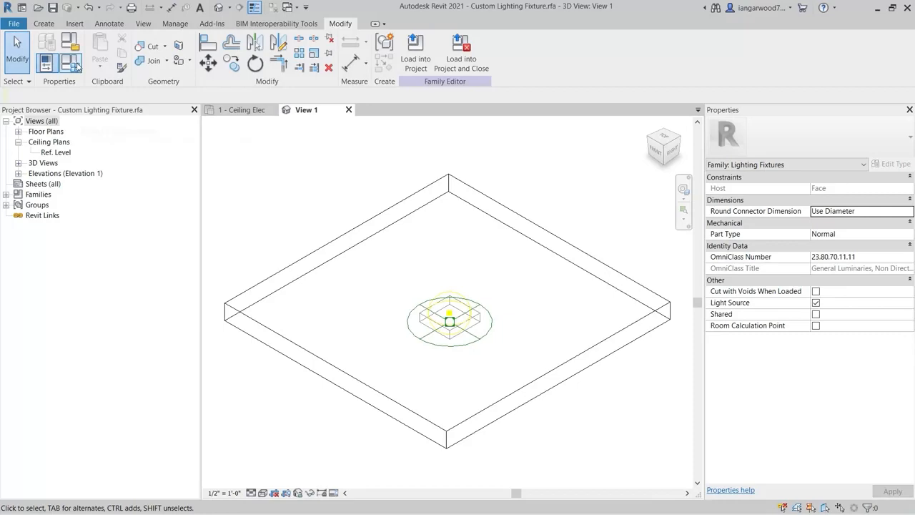
- Review the Ballast Voltage and the other electrical parameters of the 2x2 - 120 family type
{"action": "left_click", "coordinate": [45, 63]}
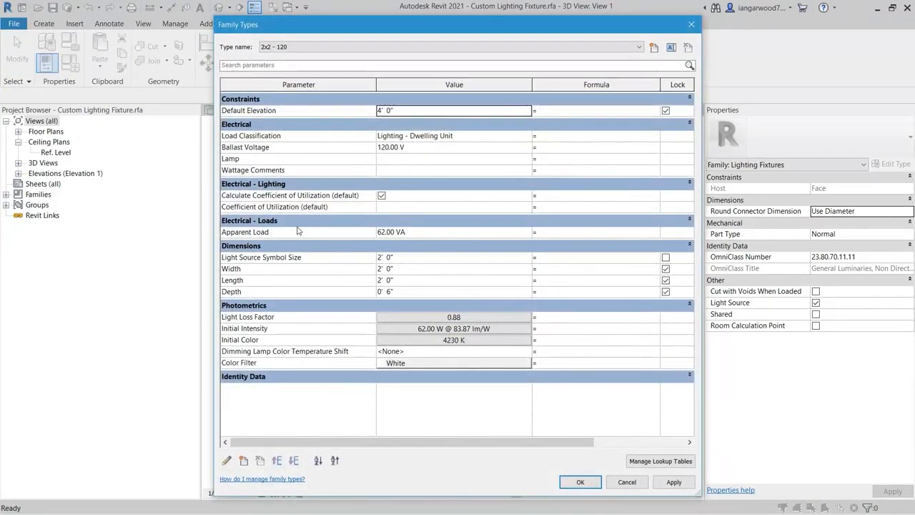
{"action": "left_click", "coordinate": [410, 148]}
{"action": "left_click_drag", "start_coordinate": [410, 148], "coordinate": [400, 147]}
{"action": "left_click_drag", "start_coordinate": [382, 147], "coordinate": [379, 147]}
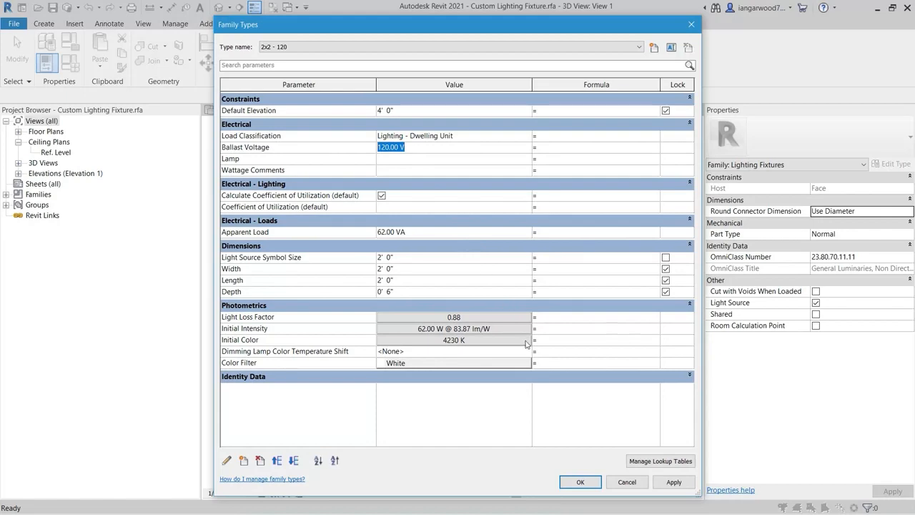
{"action": "left_click", "coordinate": [582, 483]}
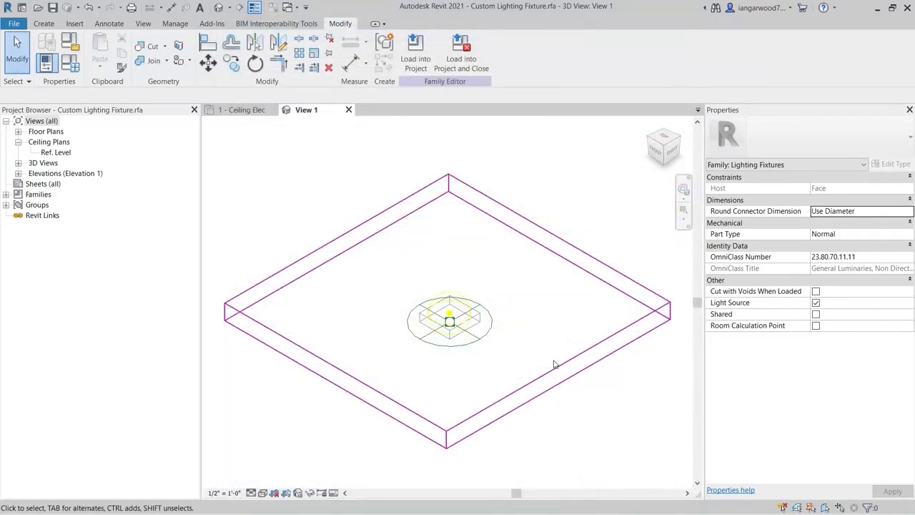
- Define the fixture's light source to emit from a rectangle with a photometric web light distribution
{"action": "left_click", "coordinate": [460, 295]}
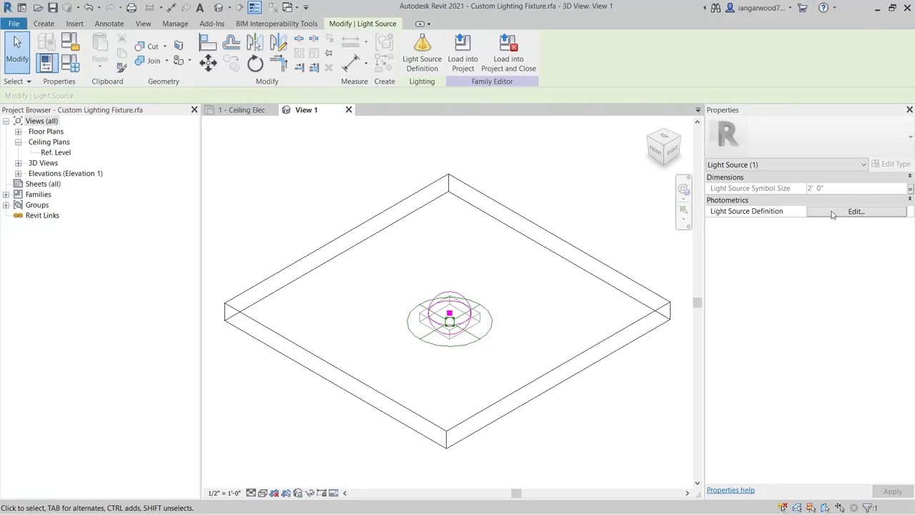
{"action": "left_click", "coordinate": [423, 57]}
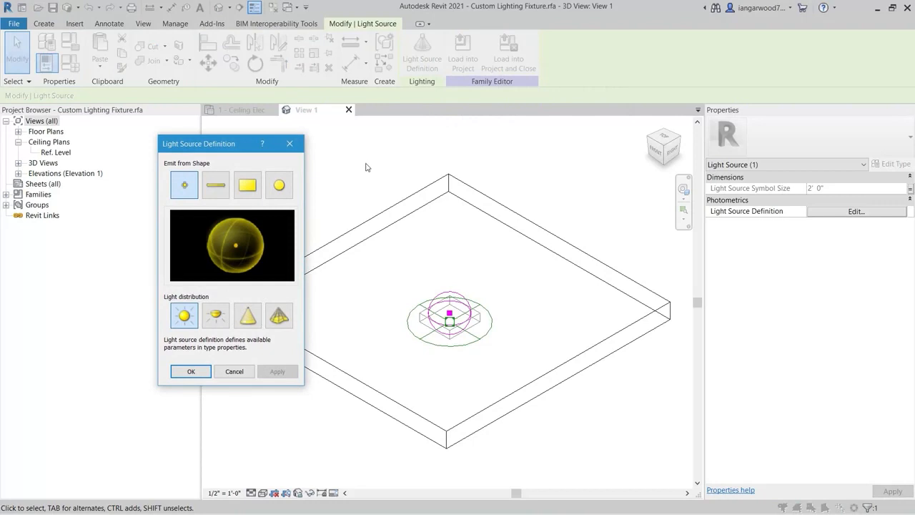
{"action": "left_click", "coordinate": [255, 192]}
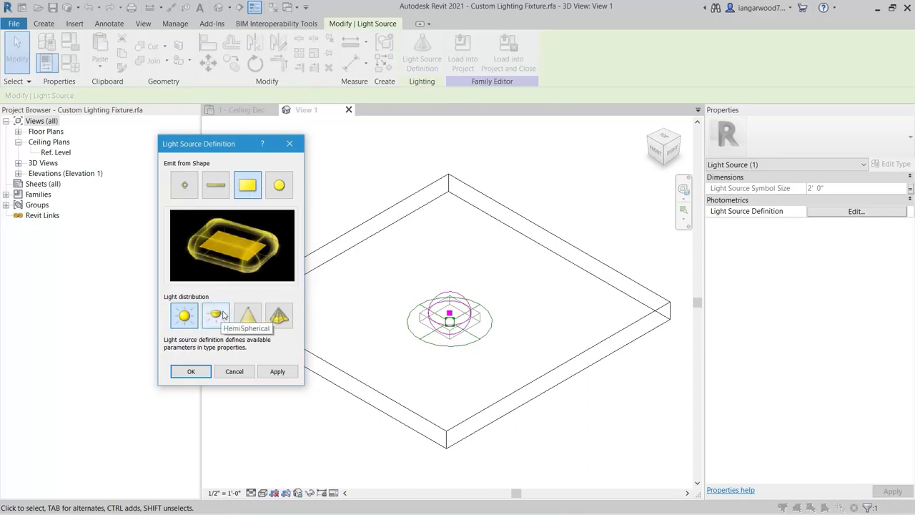
{"action": "left_click", "coordinate": [278, 323]}
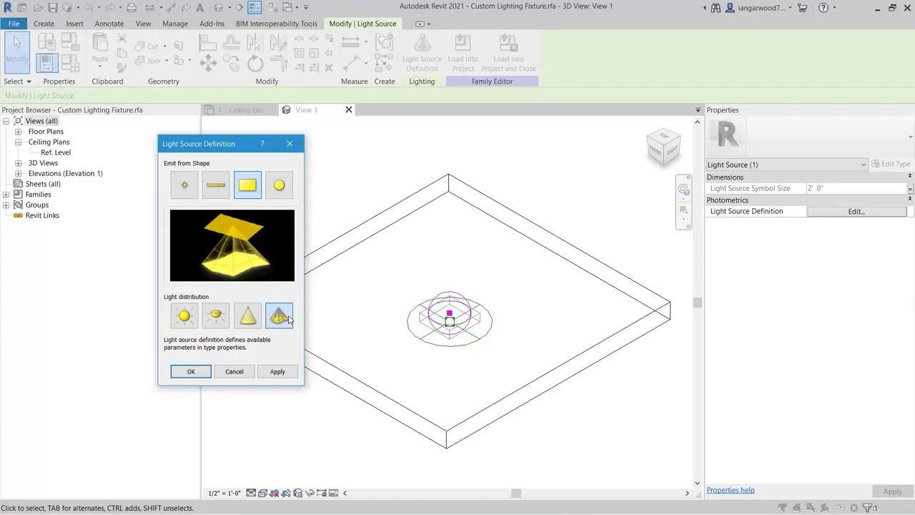
{"action": "left_click", "coordinate": [192, 372]}
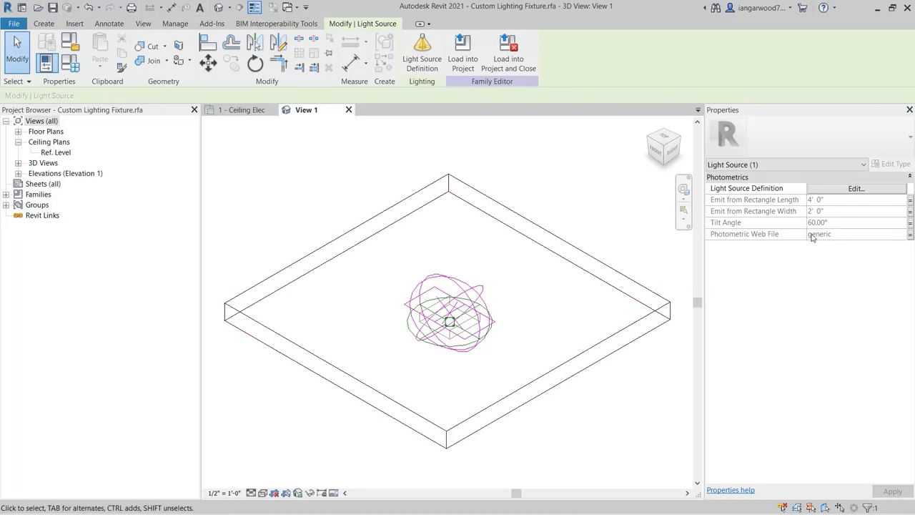
- Assign 2x22UA12.ies as the photometric web file of the 2x2 - 120 family type
{"action": "left_click", "coordinate": [596, 225]}
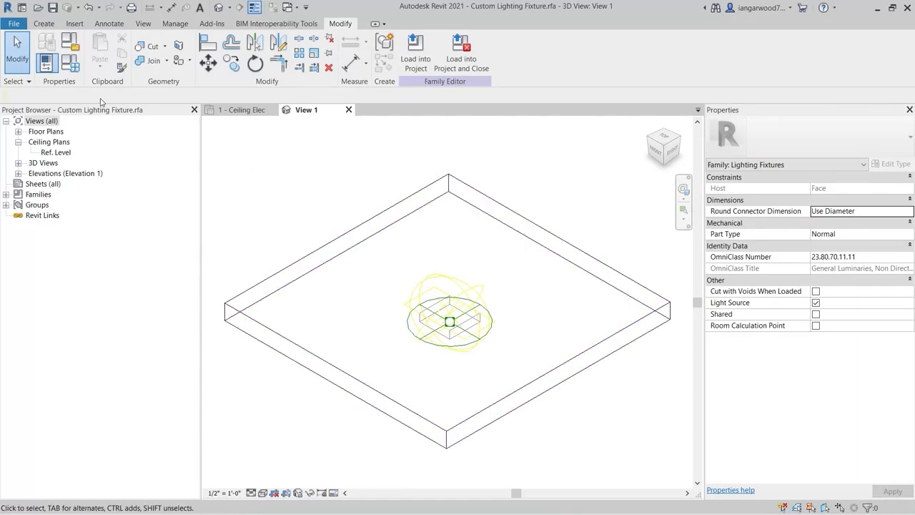
{"action": "left_click", "coordinate": [71, 67]}
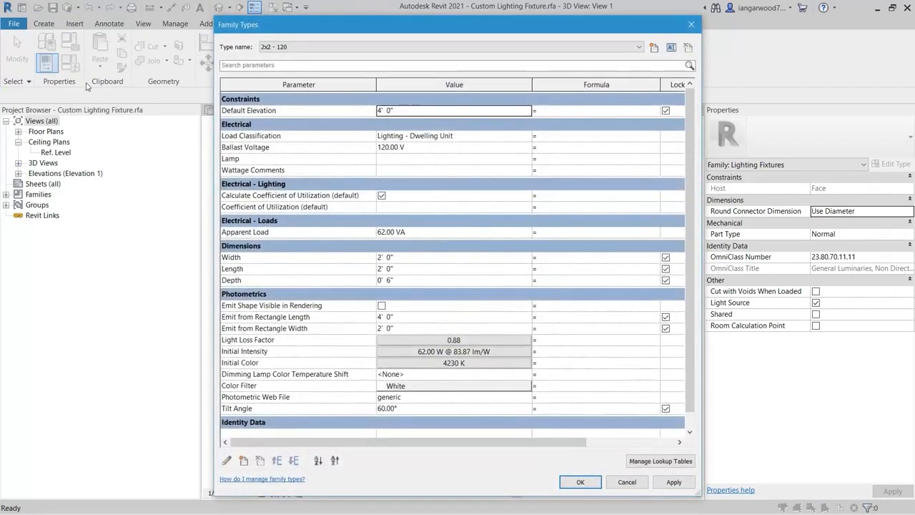
{"action": "left_click", "coordinate": [451, 399]}
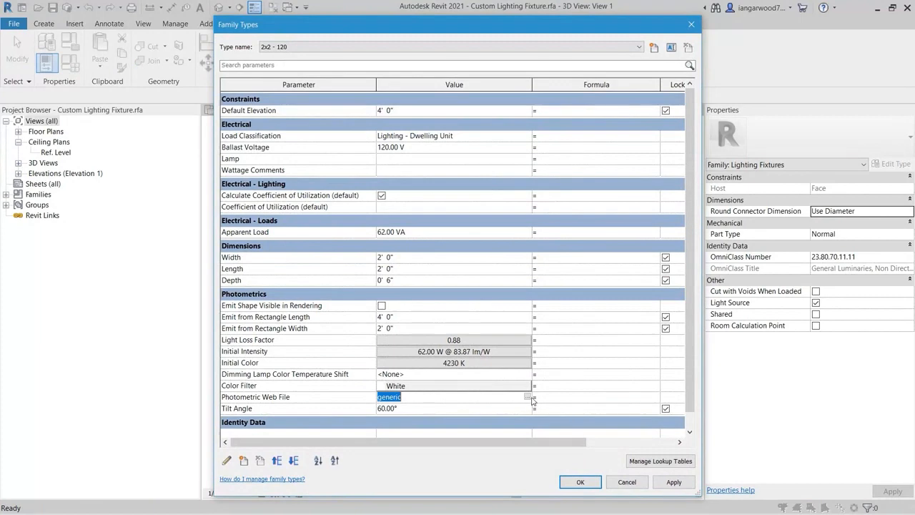
{"action": "left_click", "coordinate": [527, 397]}
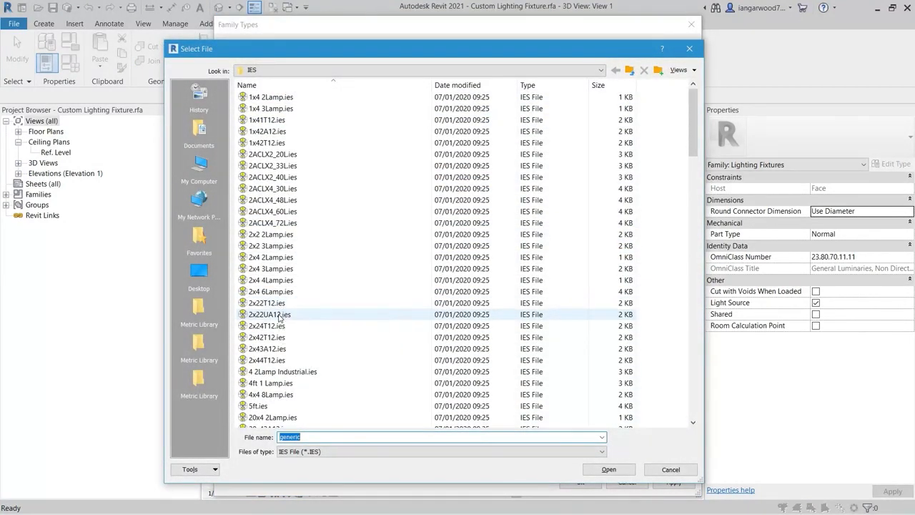
{"action": "left_click", "coordinate": [279, 317]}
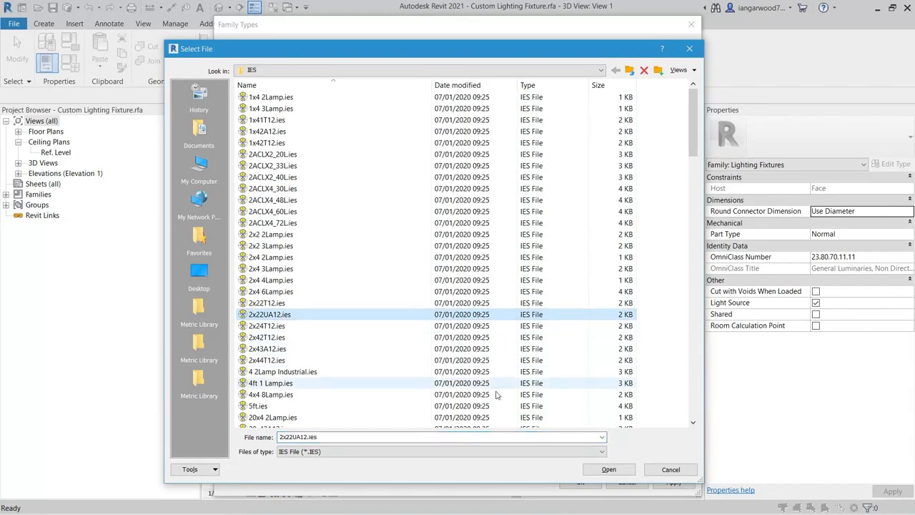
{"action": "left_click", "coordinate": [588, 470]}
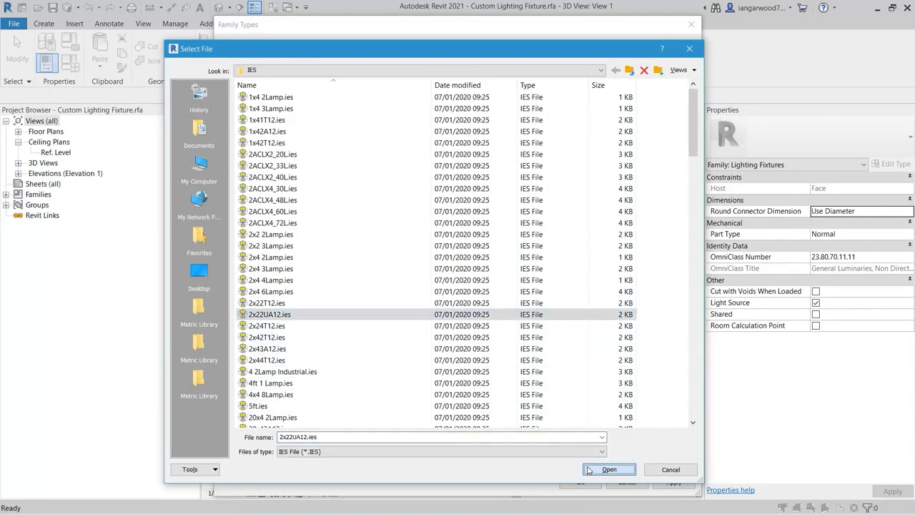
- Set the 2x2 - 120 type's tilt angle to -90 and reload the family into the project, overwriting the existing version and its parameter values
{"action": "left_click", "coordinate": [429, 412]}
{"action": "type", "text": "-90"}
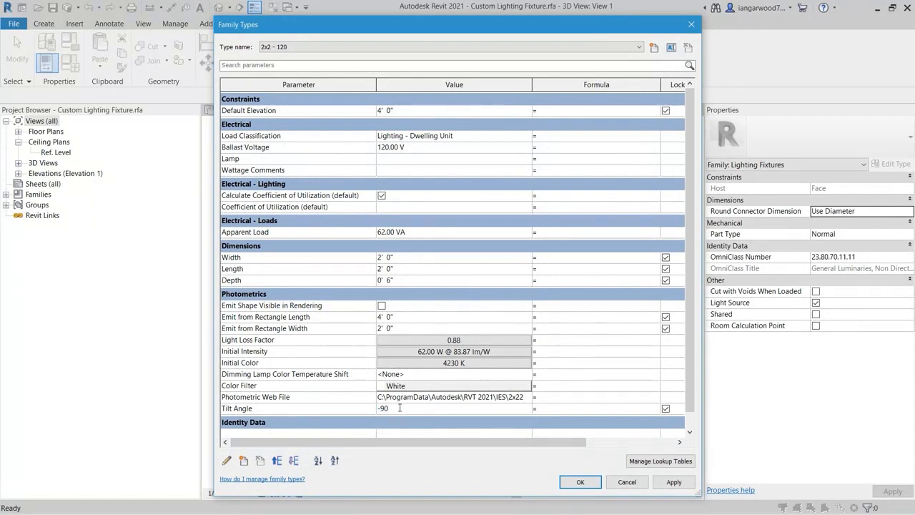
{"action": "left_click", "coordinate": [581, 482]}
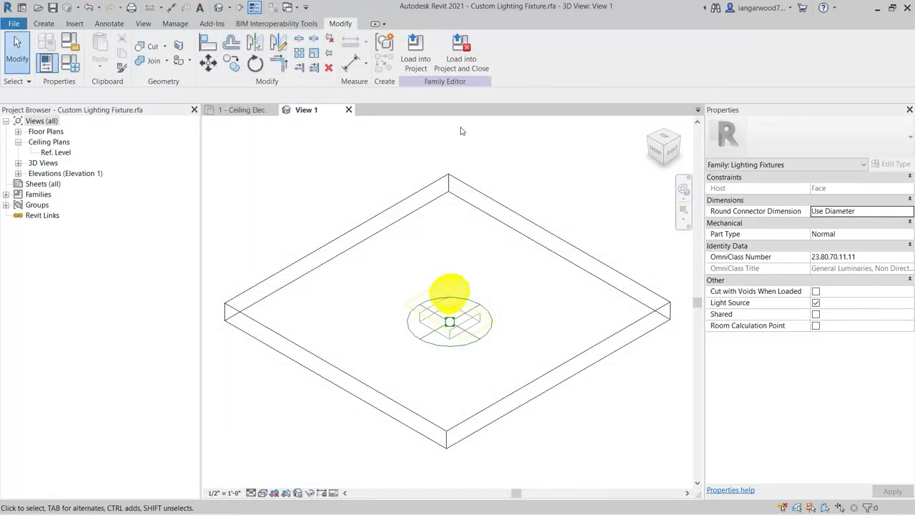
{"action": "left_click", "coordinate": [418, 65]}
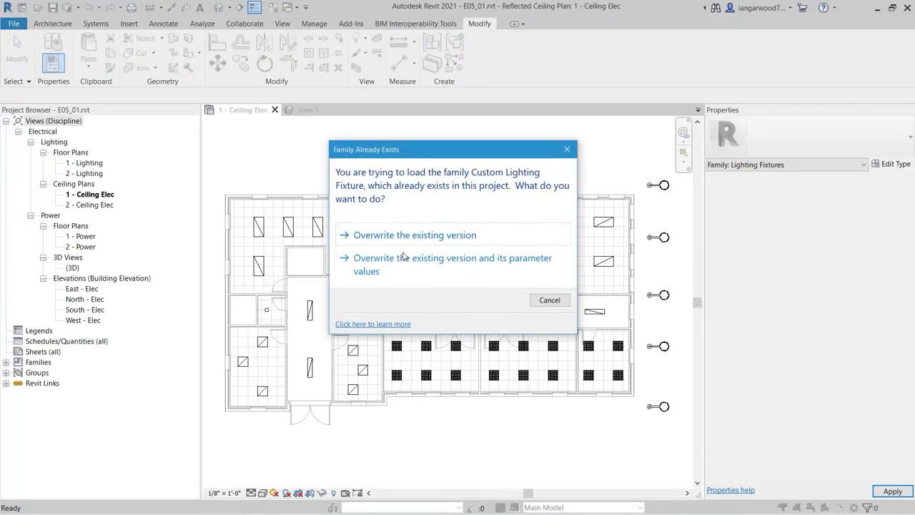
{"action": "left_click", "coordinate": [404, 257]}
- Create a power circuit from the 2x2 custom fixtures in the lower-right rooms of the ceiling plan and assign it to panel LP-1
{"action": "left_click_drag", "start_coordinate": [384, 426], "coordinate": [630, 336]}
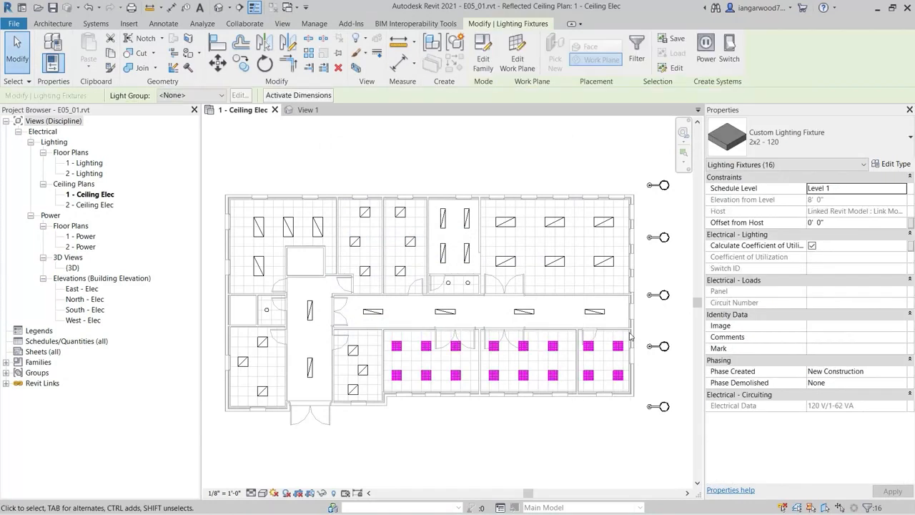
{"action": "left_click", "coordinate": [706, 57]}
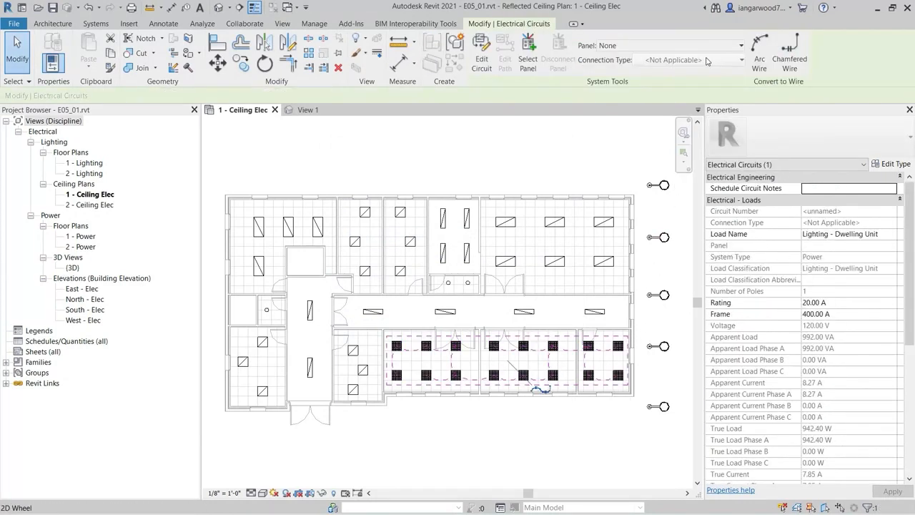
{"action": "left_click", "coordinate": [707, 46]}
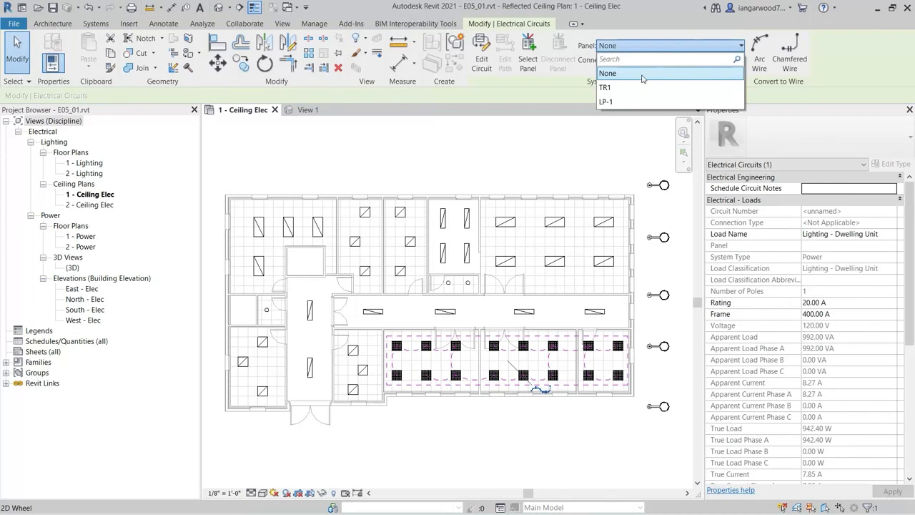
{"action": "left_click", "coordinate": [606, 102]}
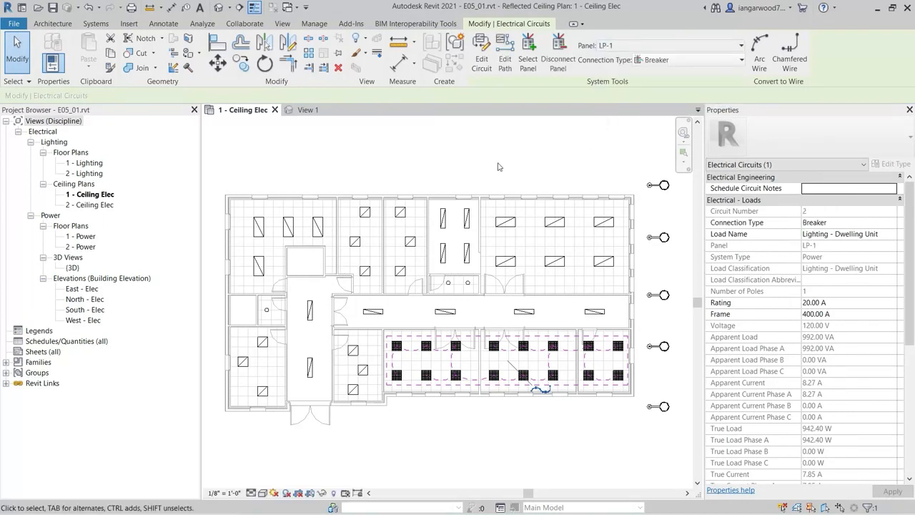
{"action": "key", "text": "Escape"}
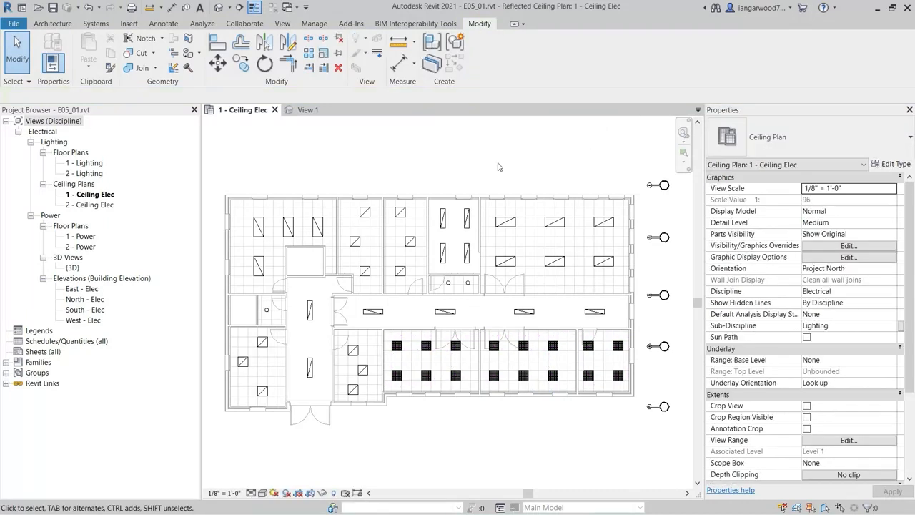